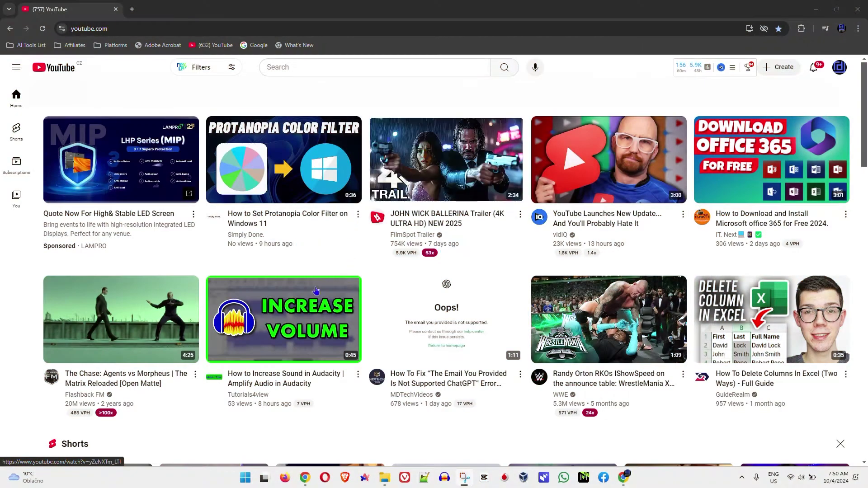
Start a channel search for 'drew', then go to your own channel page from the account menu
{"action": "left_click", "coordinate": [331, 67]}
{"action": "type", "text": "drew"}
{"action": "left_click", "coordinate": [839, 68]}
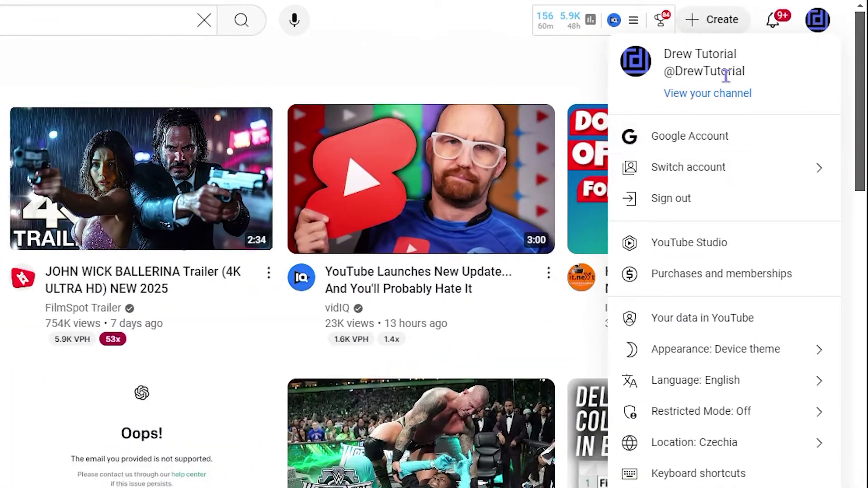
{"action": "left_click", "coordinate": [707, 94]}
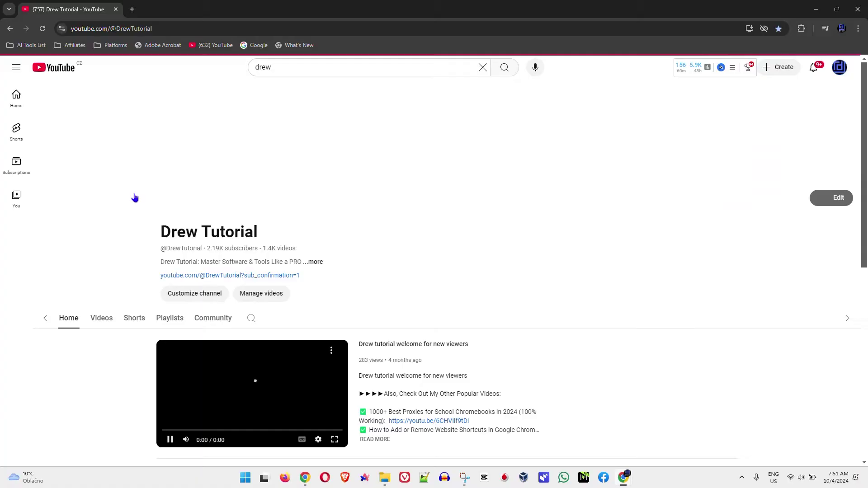
From the Videos tab, open the emoji-picker video and select its full https watch address
{"action": "left_click", "coordinate": [200, 278]}
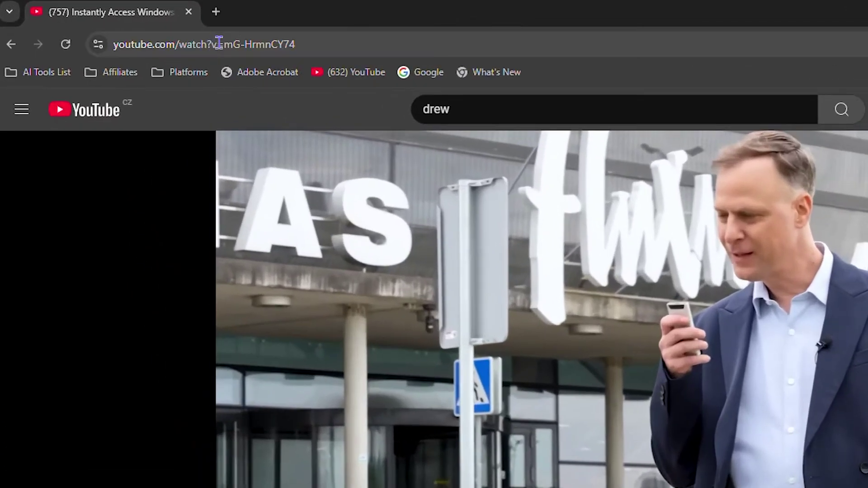
{"action": "left_click", "coordinate": [355, 40]}
{"action": "left_click", "coordinate": [395, 43]}
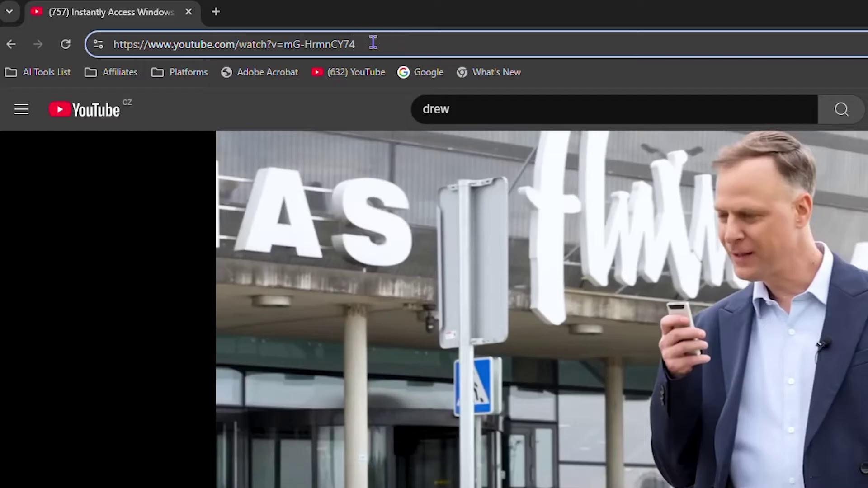
{"action": "left_click_drag", "start_coordinate": [371, 42], "coordinate": [77, 49]}
{"action": "key", "text": "ctrl+c"}
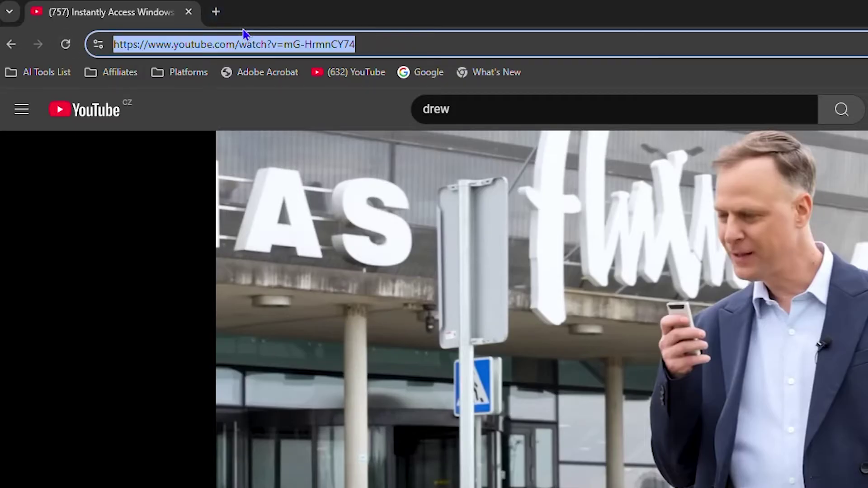
Paste the copied address into a new tab and pause the emoji-picker video that plays
{"action": "left_click", "coordinate": [216, 12]}
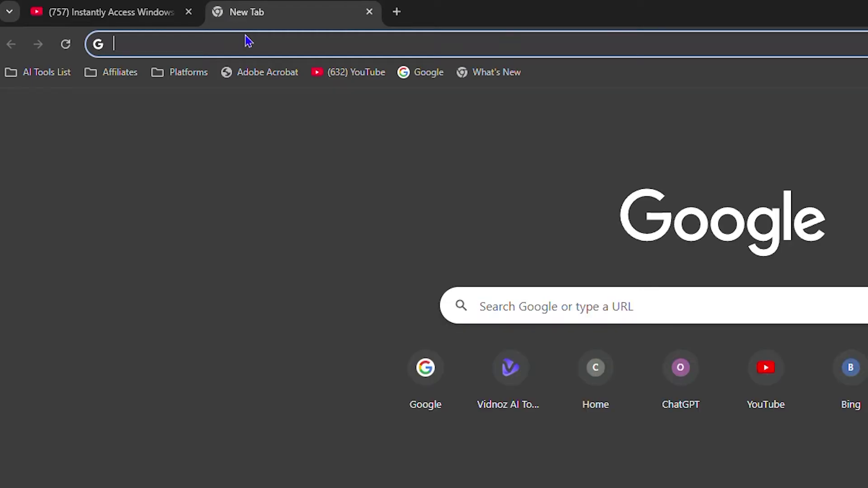
{"action": "key", "text": "ctrl+v"}
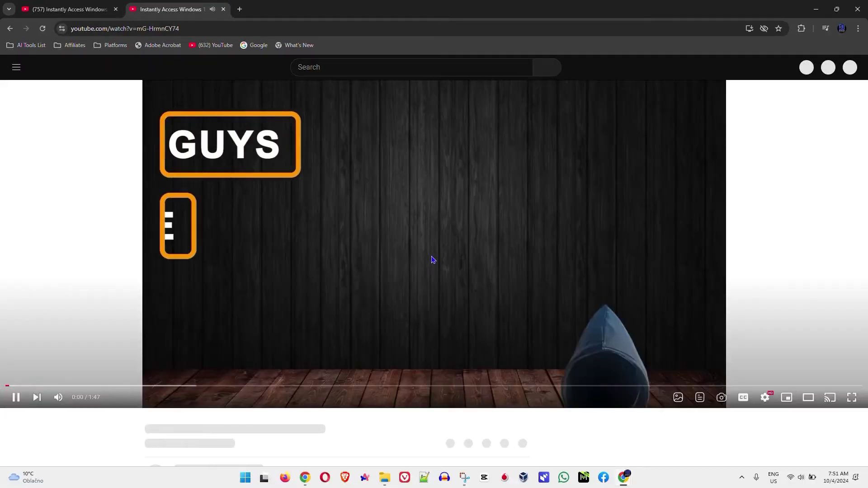
{"action": "left_click", "coordinate": [432, 256]}
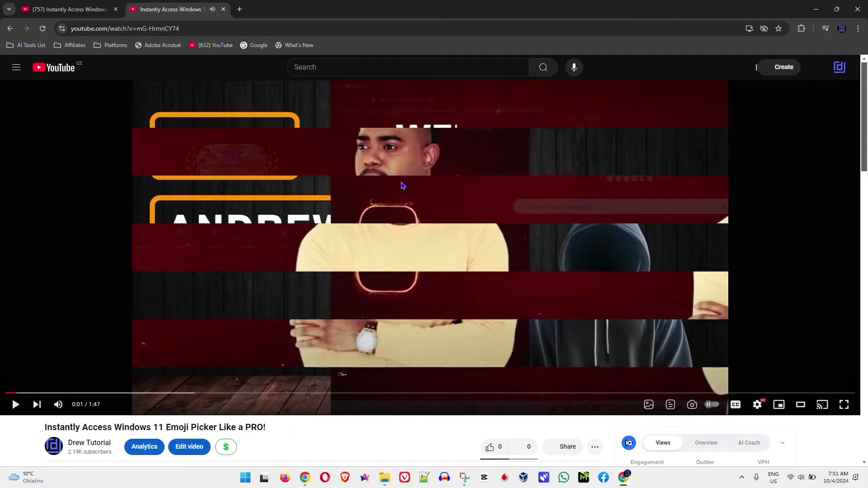
Close the test tab and return to the original video page, scrolling below the player
{"action": "left_click", "coordinate": [224, 9]}
{"action": "left_click", "coordinate": [140, 29]}
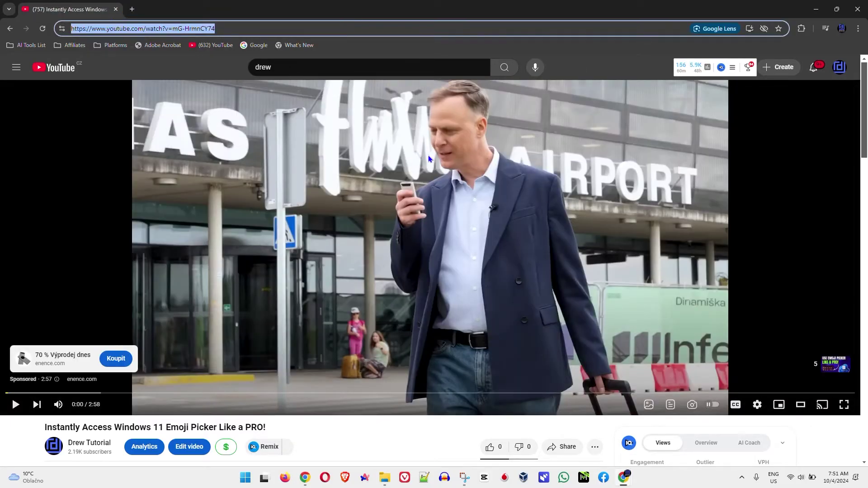
{"action": "scroll", "coordinate": [510, 253], "scroll_direction": "down", "scroll_amount": 2}
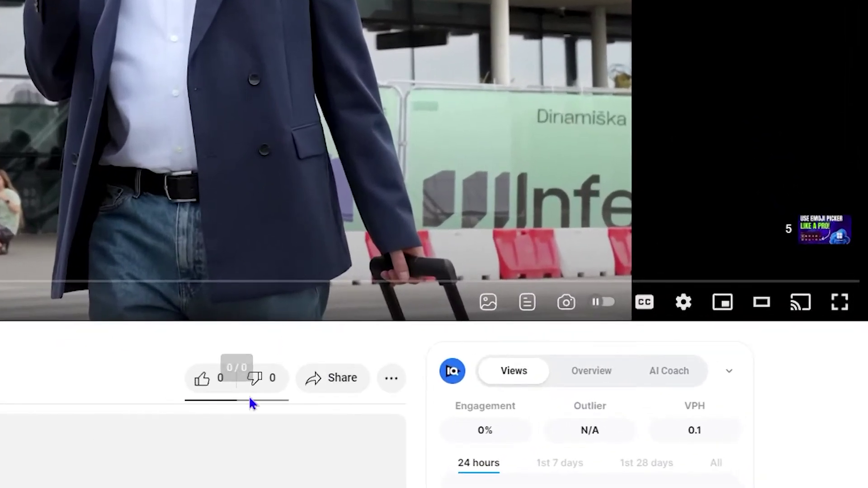
Open the video's Share dialog, focus the youtu.be link, and page through later share destinations
{"action": "left_click", "coordinate": [331, 387]}
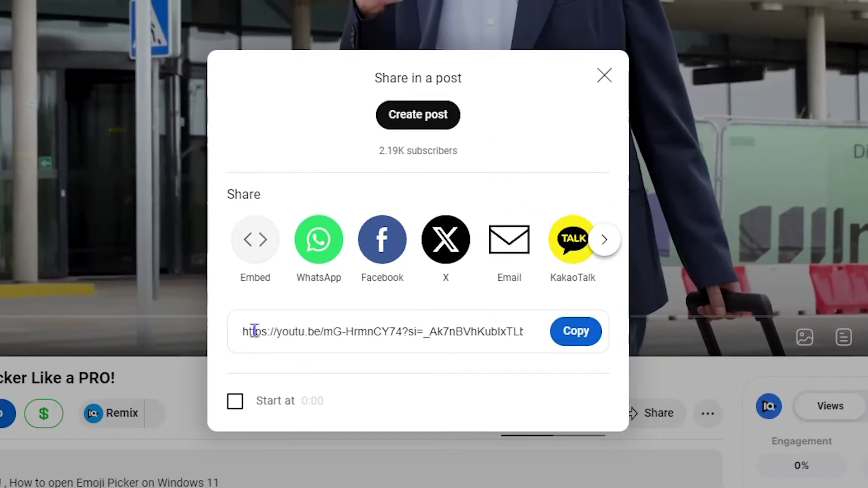
{"action": "left_click", "coordinate": [499, 334]}
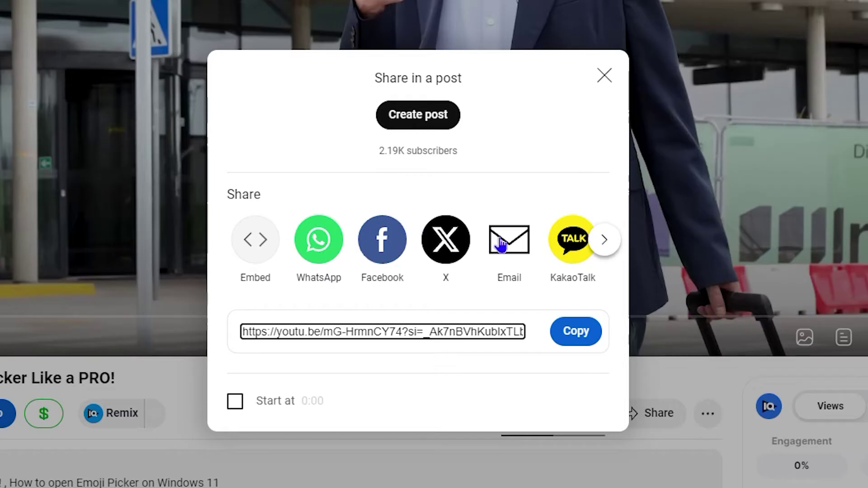
{"action": "left_click", "coordinate": [606, 247]}
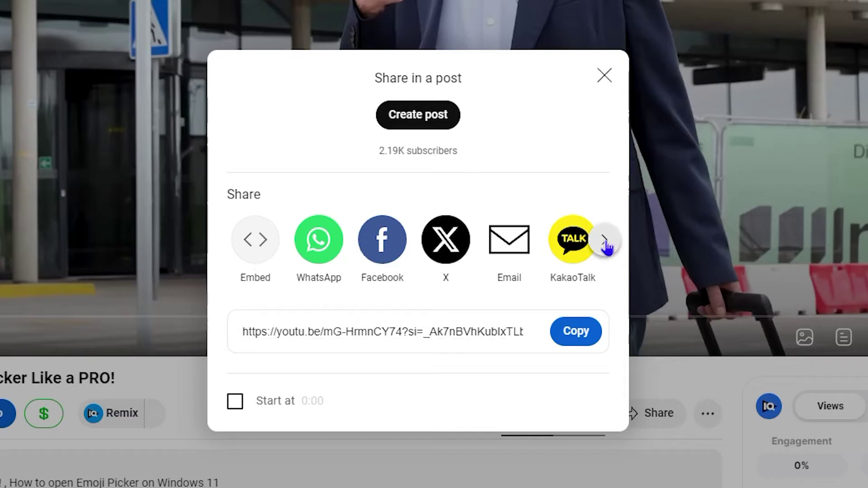
{"action": "left_click", "coordinate": [607, 247]}
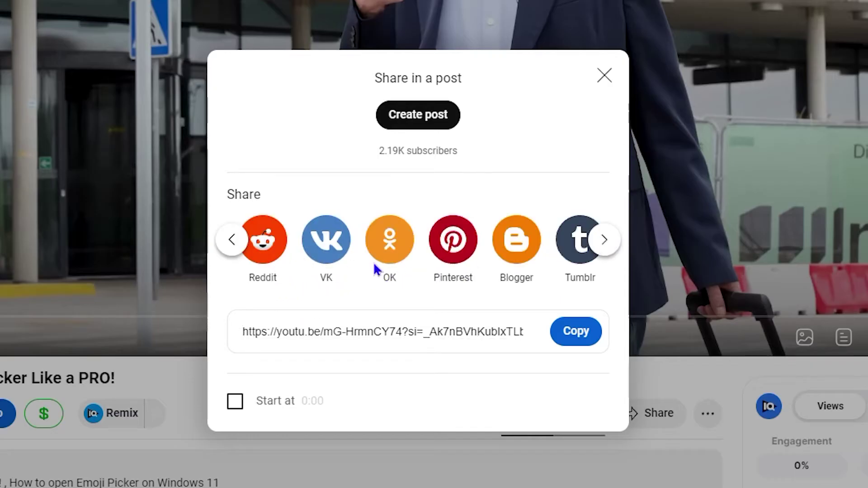
{"action": "left_click", "coordinate": [605, 239]}
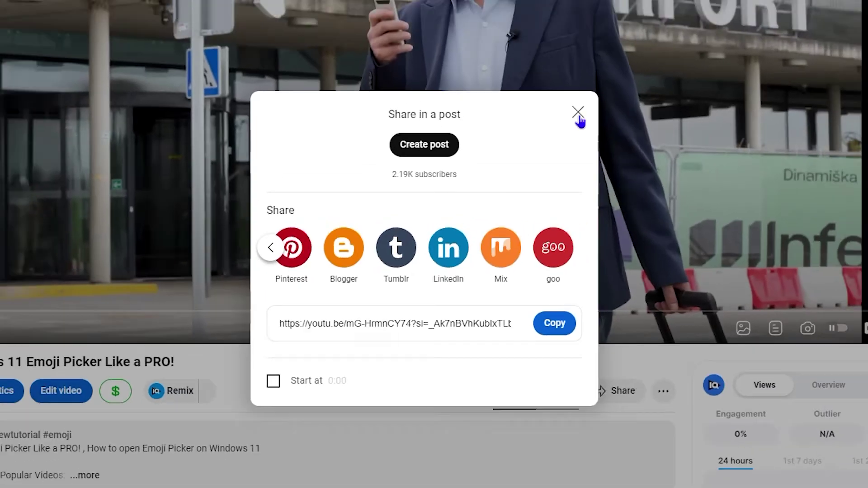
Close the share dialog and open YouTube Studio's Content list from the account menu
{"action": "left_click", "coordinate": [605, 76]}
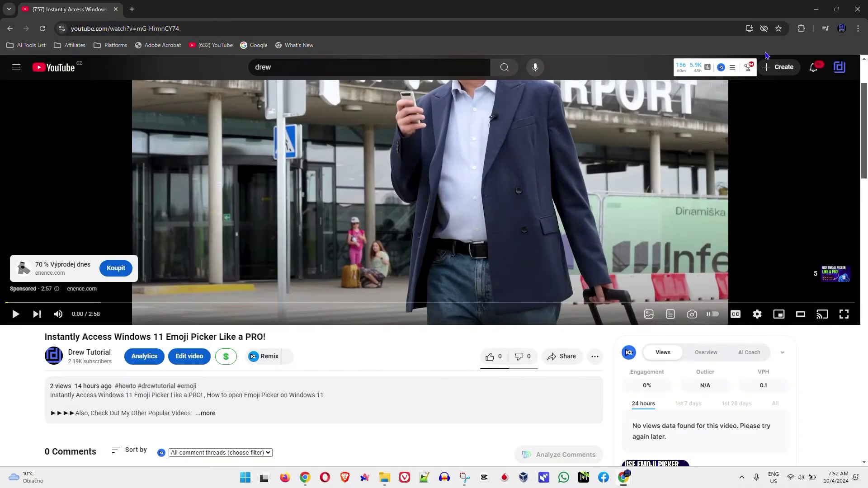
{"action": "left_click", "coordinate": [839, 68]}
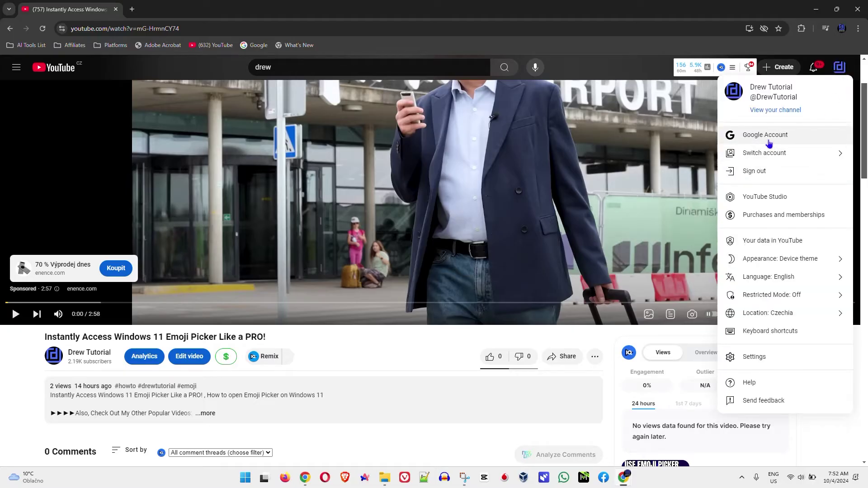
{"action": "left_click", "coordinate": [765, 197]}
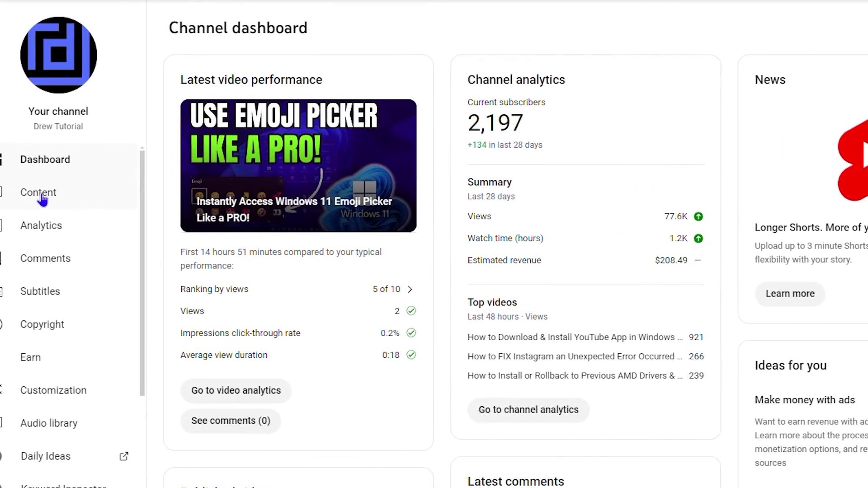
{"action": "left_click", "coordinate": [42, 198]}
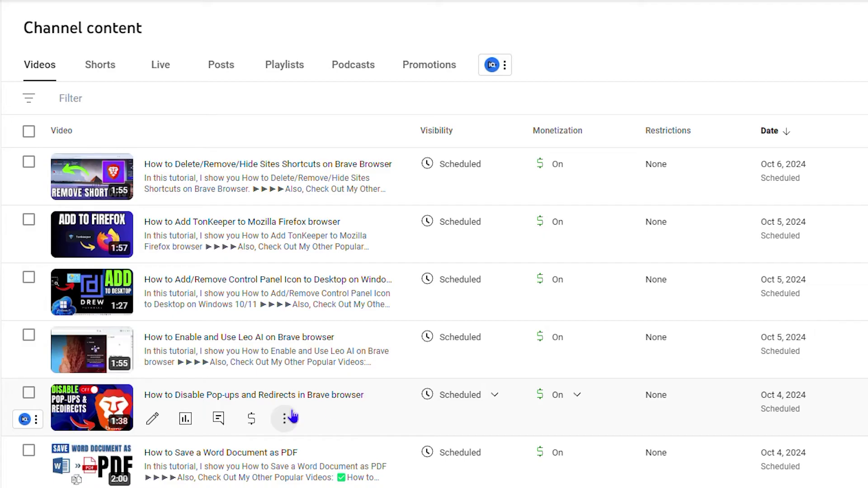
Copy the Emoji Picker video's shareable link from its Options menu in the Content list
{"action": "scroll", "coordinate": [201, 429], "scroll_direction": "down", "scroll_amount": 5}
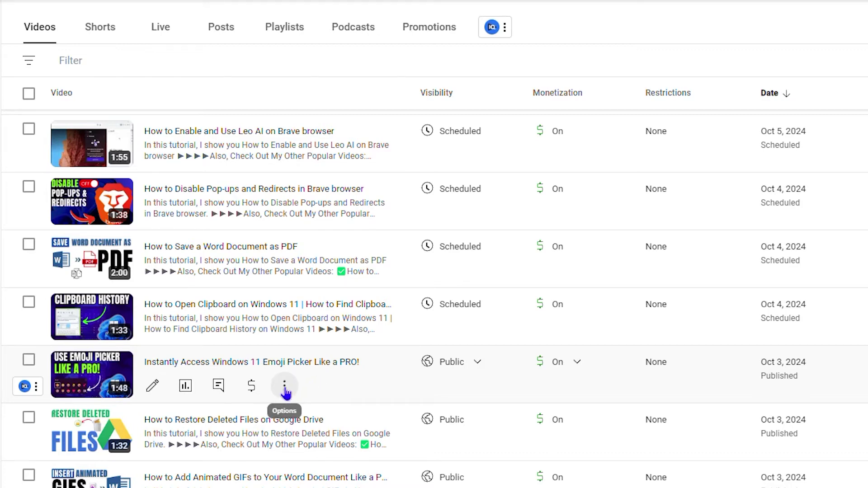
{"action": "left_click", "coordinate": [284, 390]}
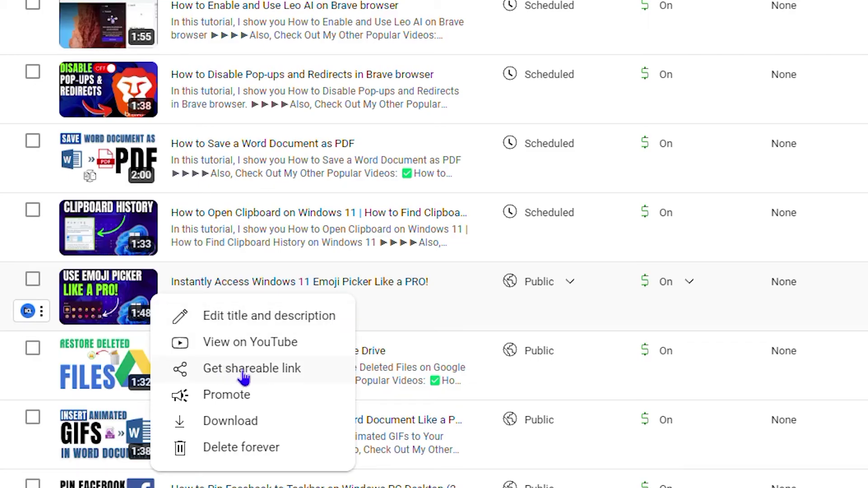
{"action": "left_click", "coordinate": [243, 374]}
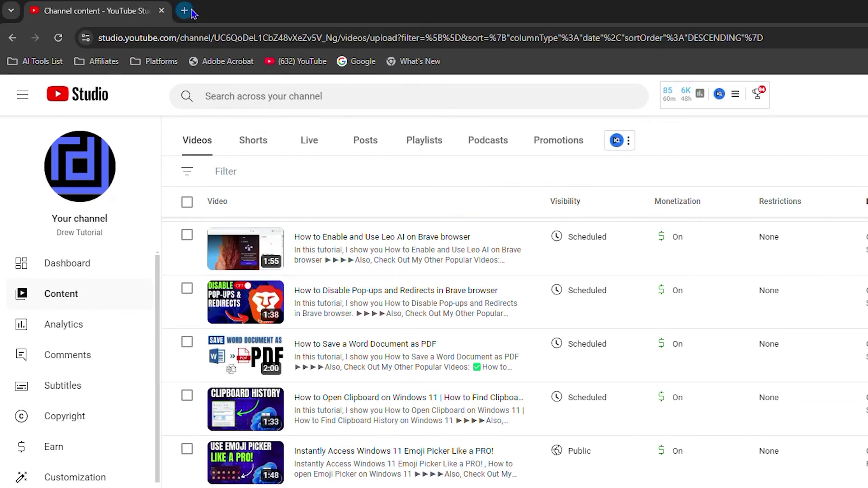
Load the Studio-copied link in a new tab and pause the emoji-picker video near its start
{"action": "left_click", "coordinate": [182, 10]}
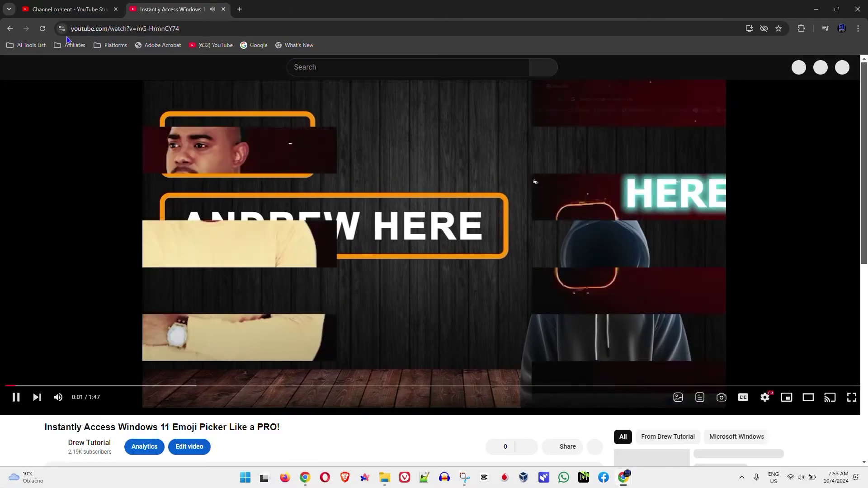
{"action": "left_click", "coordinate": [364, 286]}
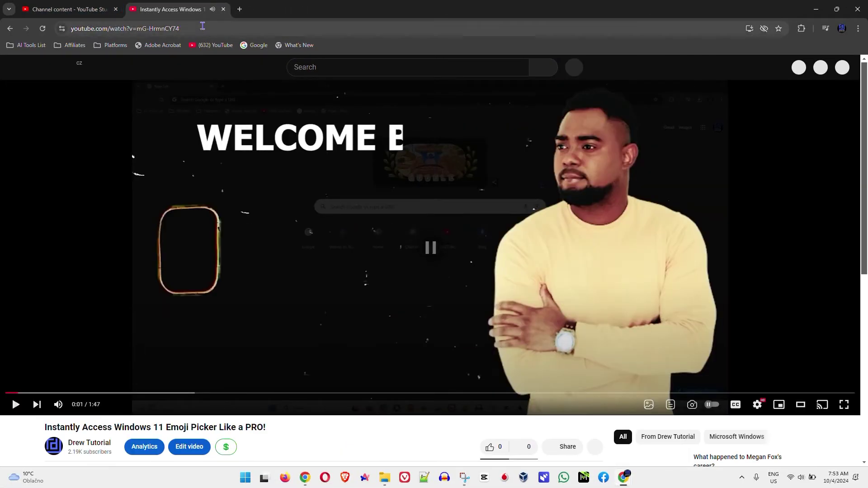
Close the test tab and copy the Clipboard video's youtu.be link from its Details page
{"action": "left_click", "coordinate": [224, 9]}
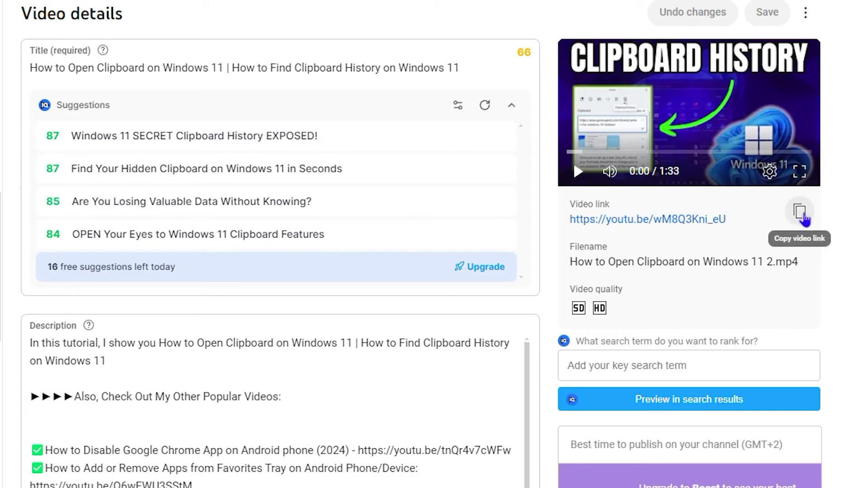
{"action": "left_click", "coordinate": [802, 214]}
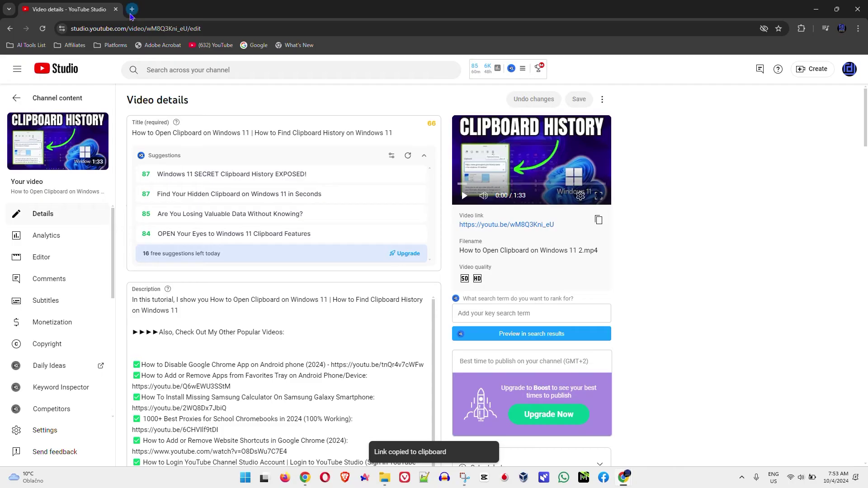
Open a blank new tab to test the copied Clipboard video link
{"action": "left_click", "coordinate": [132, 9]}
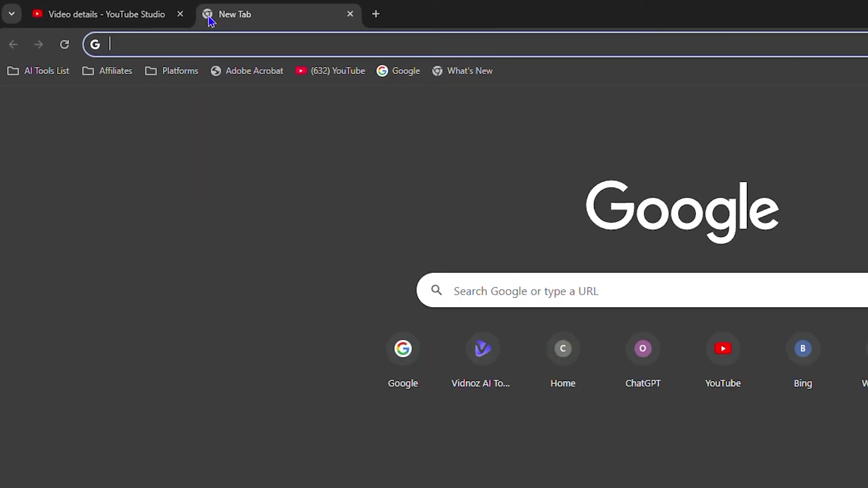